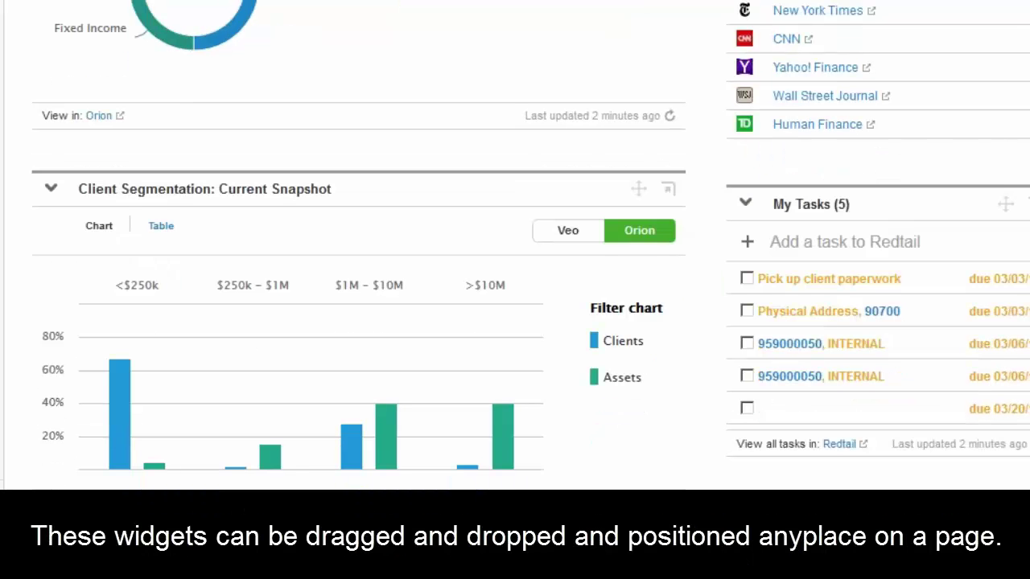
Step: Switch the Assets Under Management widget from Orion to Veo data, showing the $72,225 total
mouse_move(246, 24)
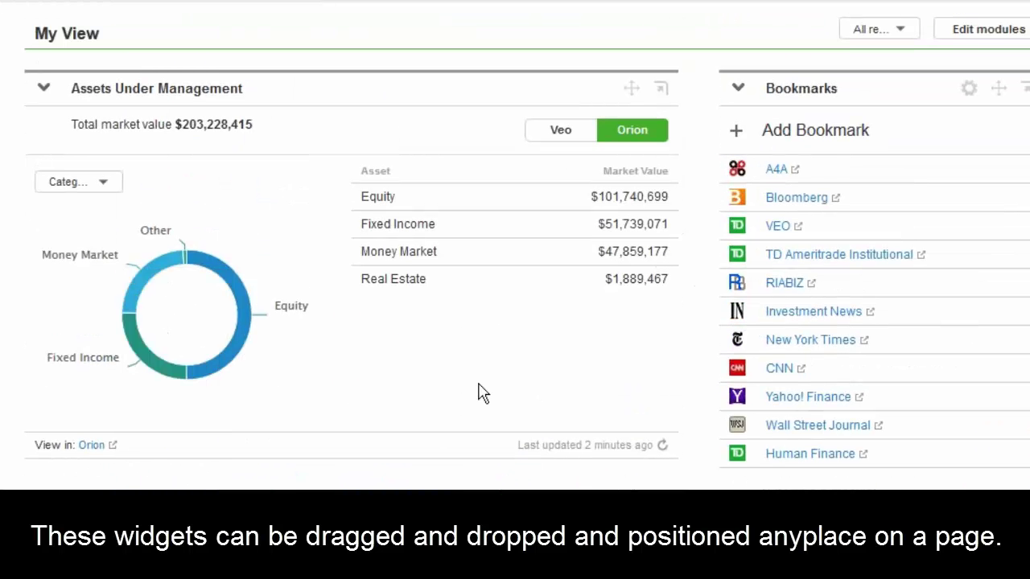
click(561, 135)
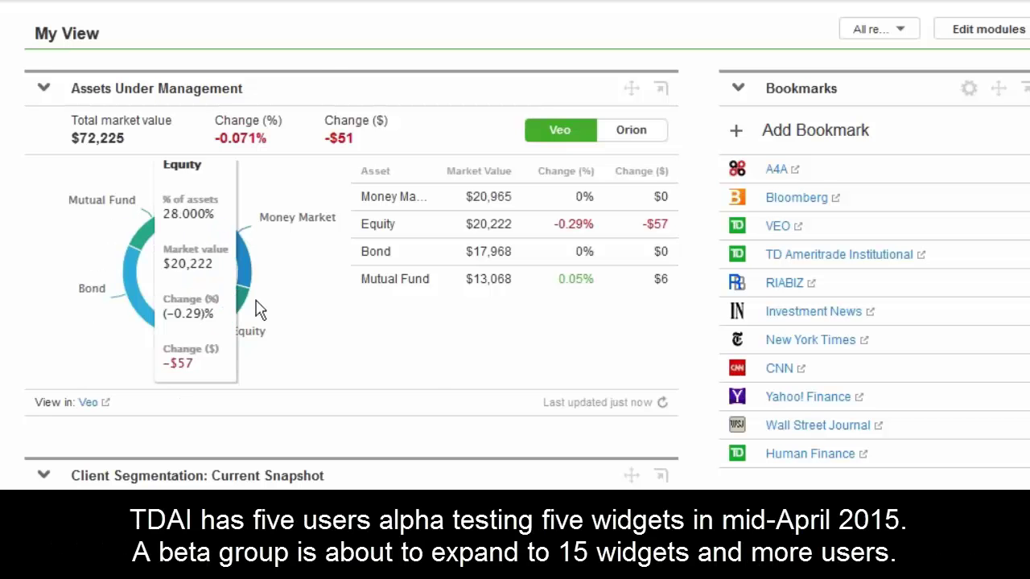
Step: Drag Assets Under Management below Client Segmentation, then open the A4A bookmark
drag(330, 92, 338, 523)
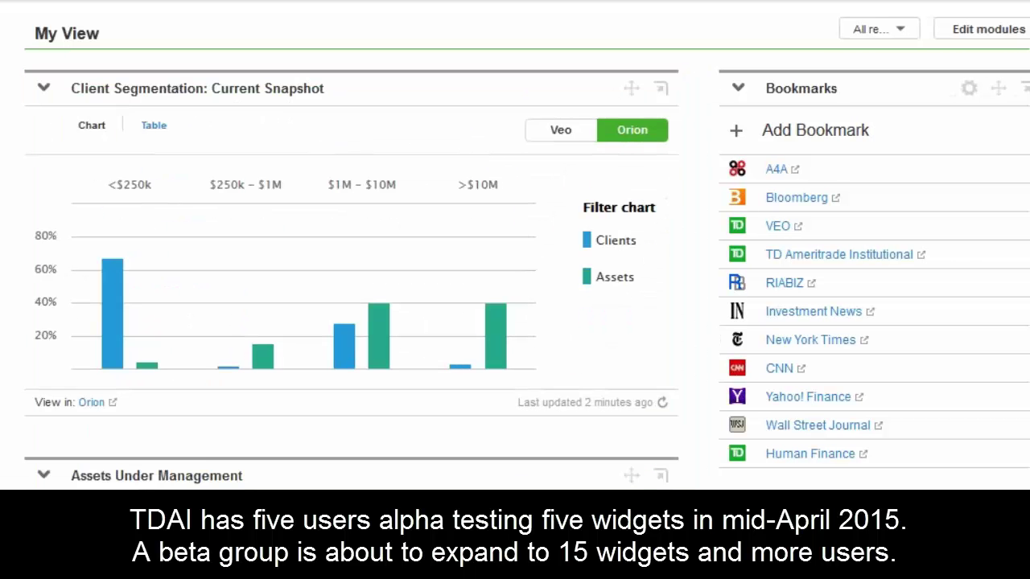
mouse_move(231, 364)
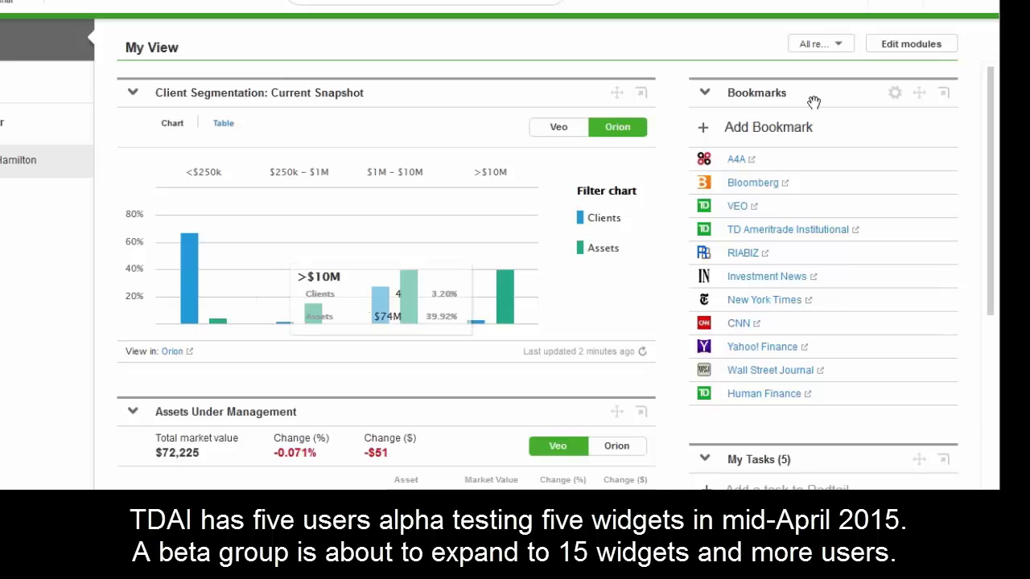
click(737, 162)
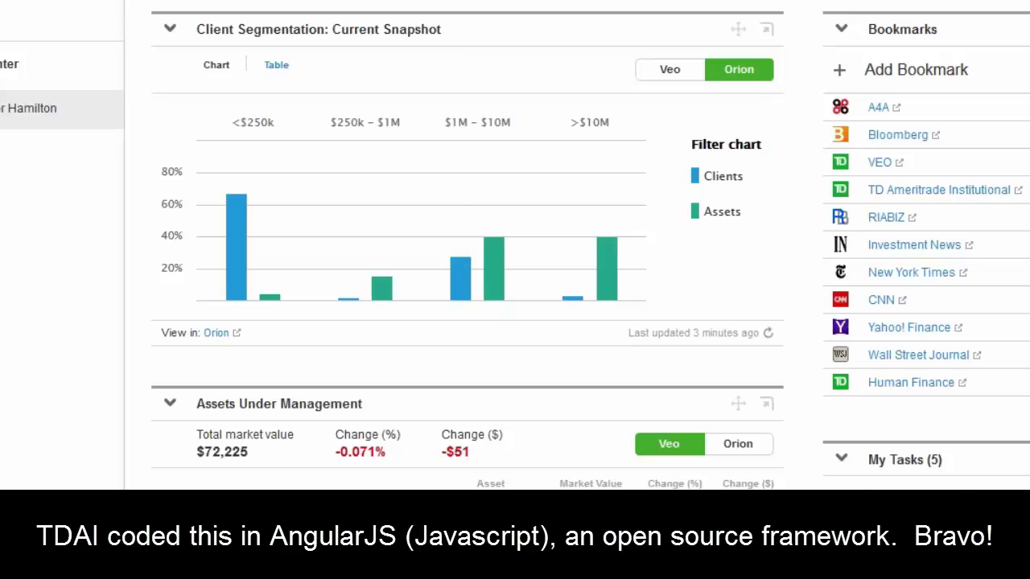
click(274, 66)
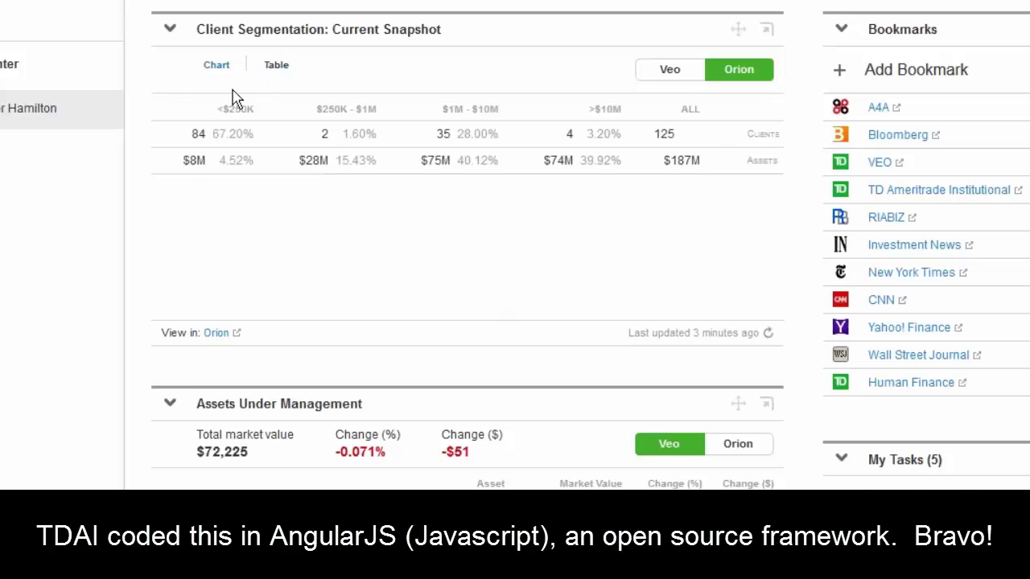
click(216, 67)
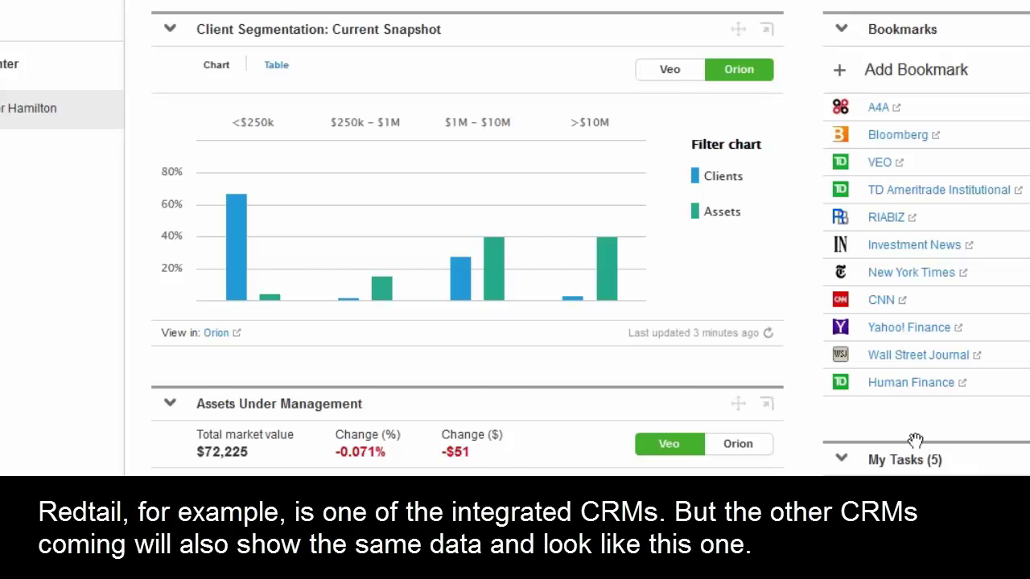
scroll(915, 436, down, 3)
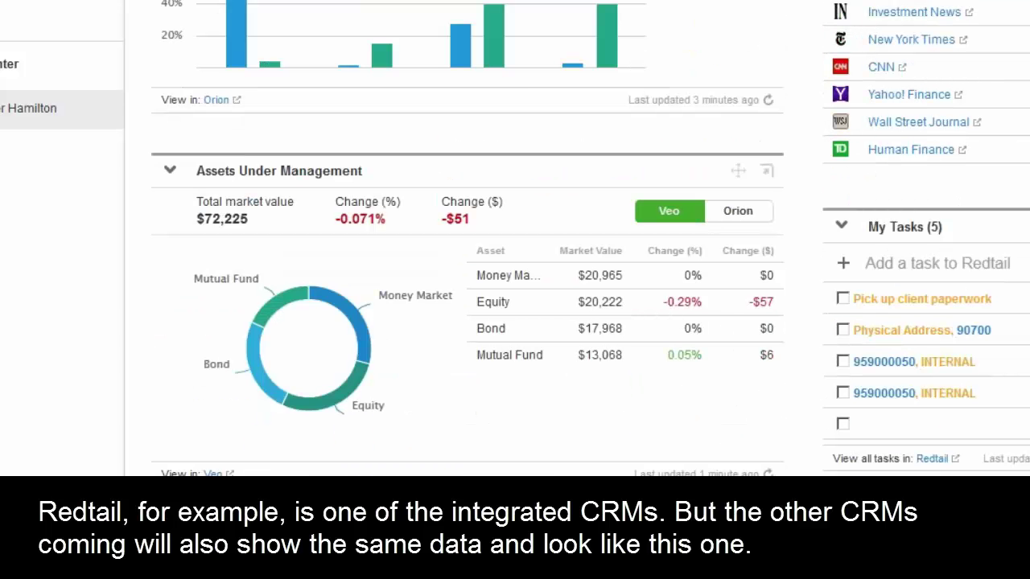
scroll(977, 115, down, 5)
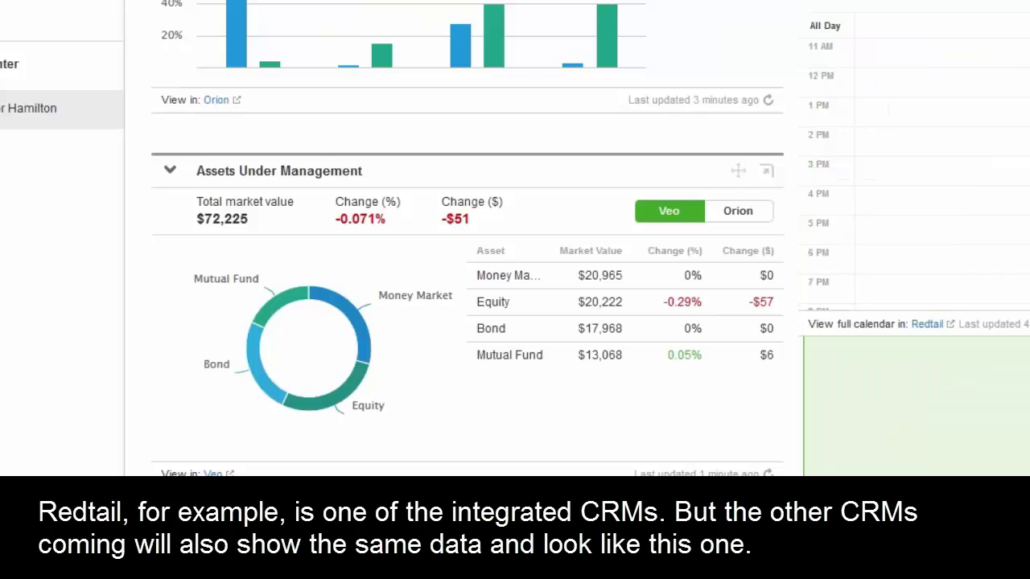
scroll(977, 161, up, 8)
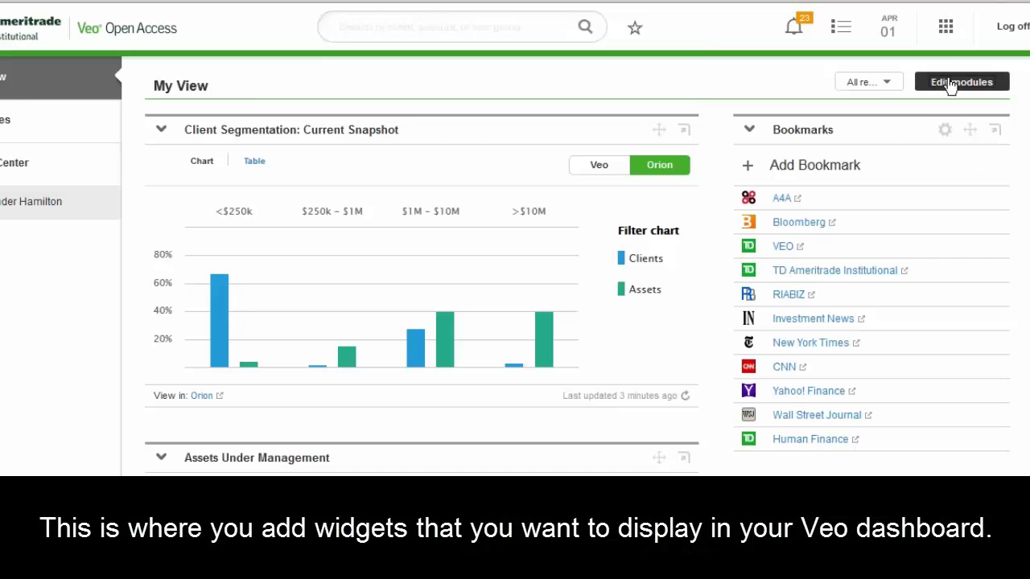
click(951, 85)
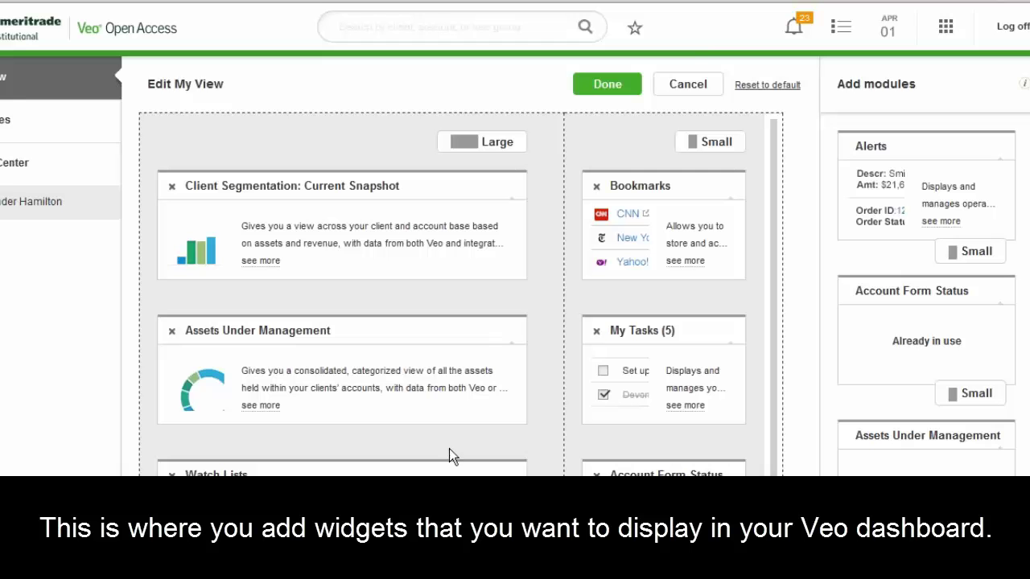
click(700, 90)
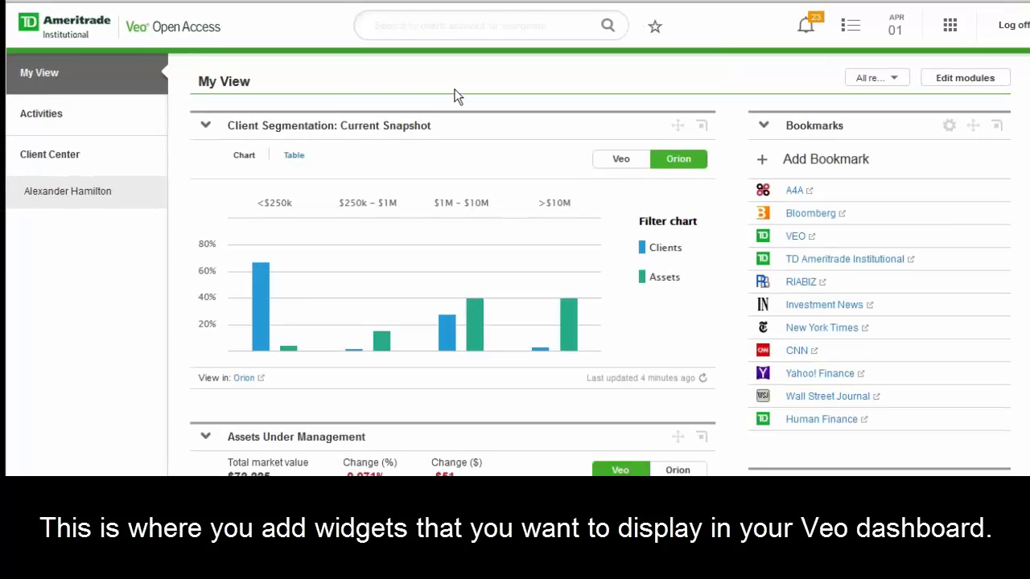
Step: Open the demo client's Overview from Client Center: three accounts worth $61,795, 99% plan success
click(64, 161)
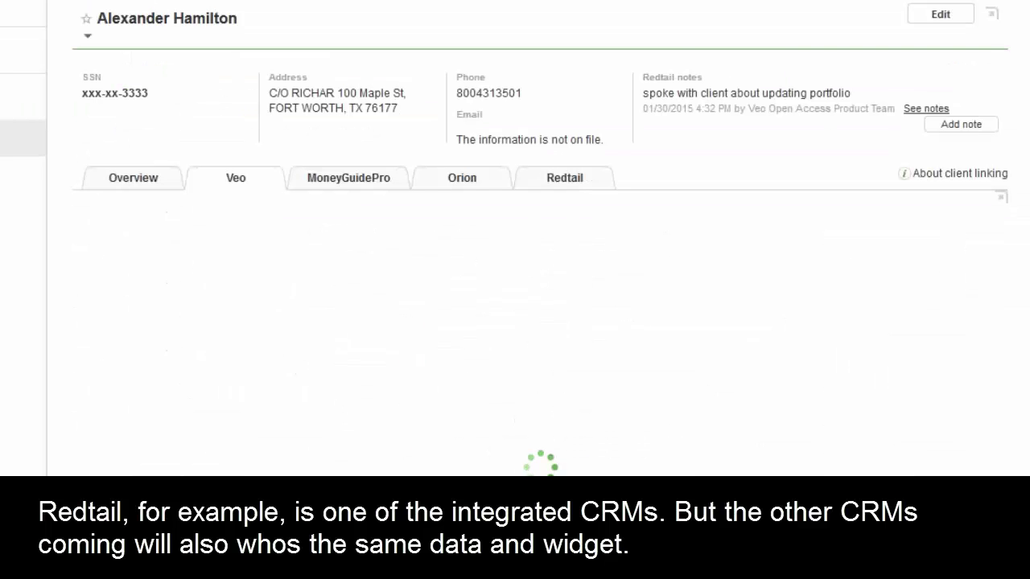
click(137, 175)
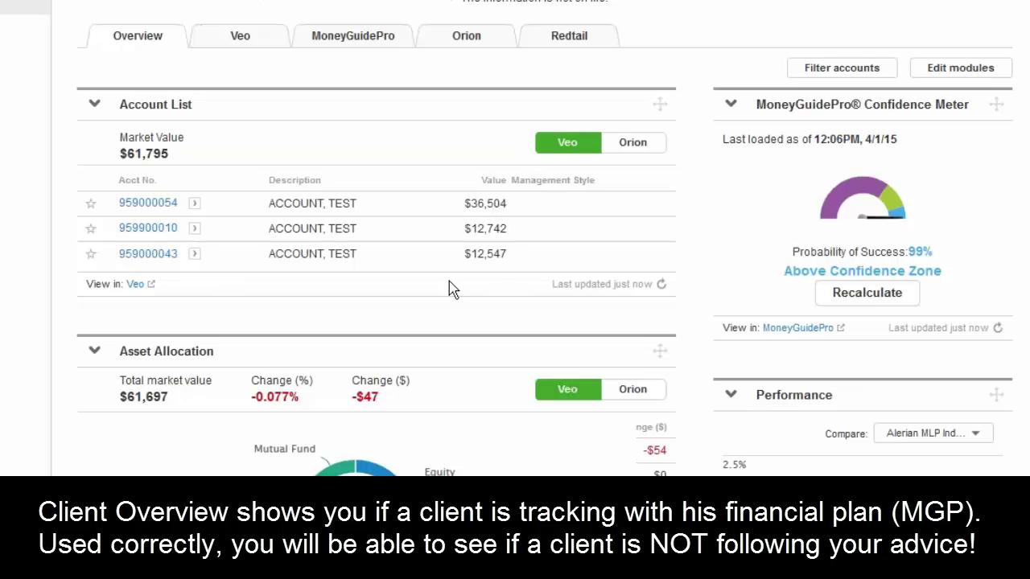
Step: Switch the Account List to the client's Orion accounts totalling $2,331,405 and scroll the overview
click(634, 145)
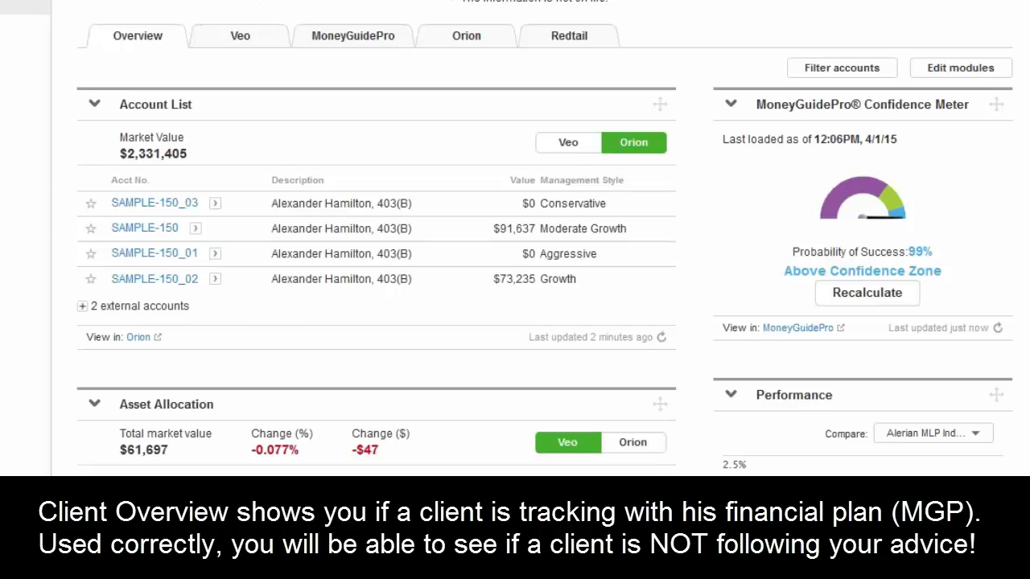
scroll(524, 321, down, 4)
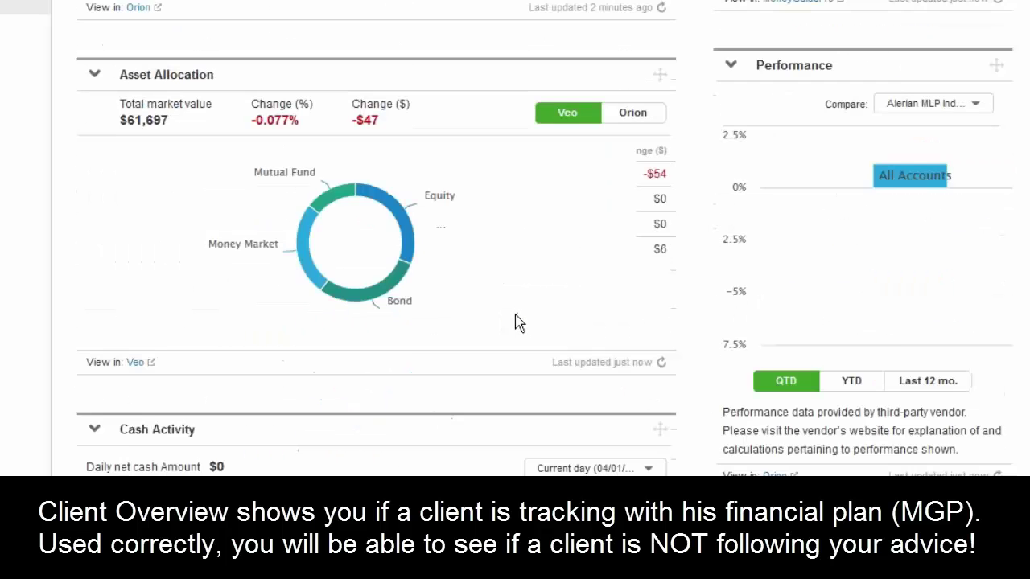
scroll(519, 322, down, 1)
mouse_move(294, 206)
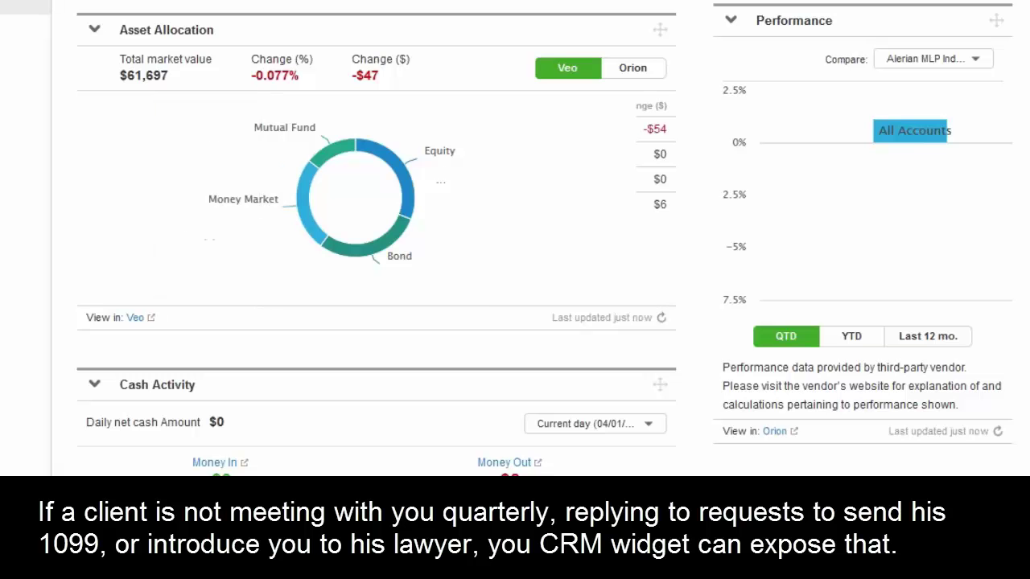
scroll(462, 36, up, 4)
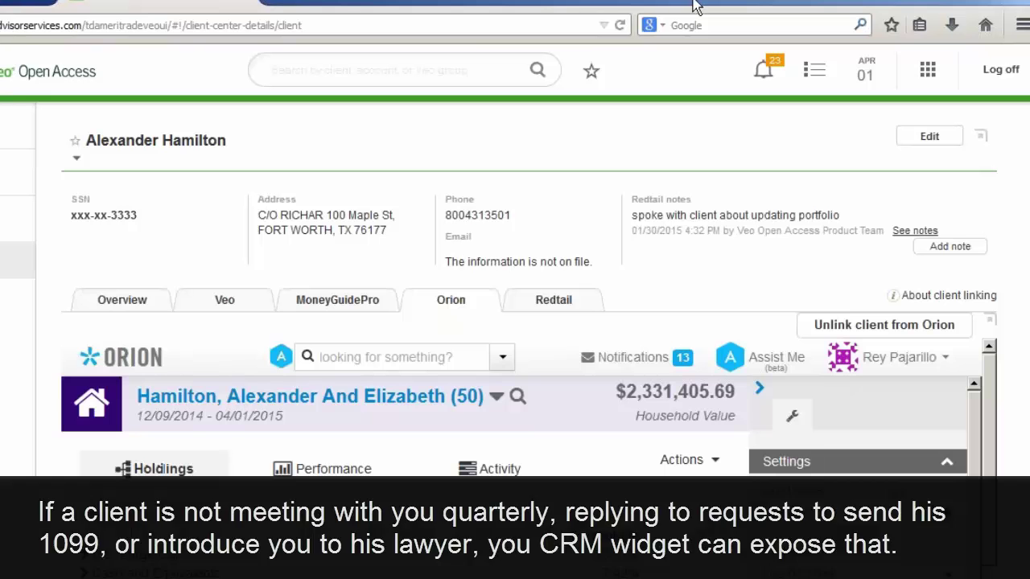
Step: Return to the client overview, search clients by surname, then drop the query's last letter
click(112, 296)
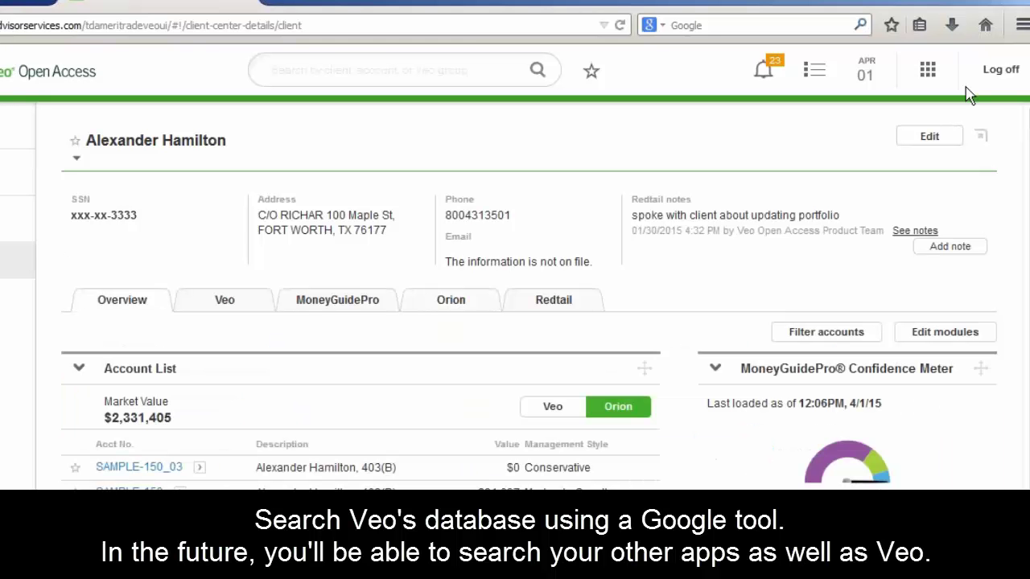
click(386, 78)
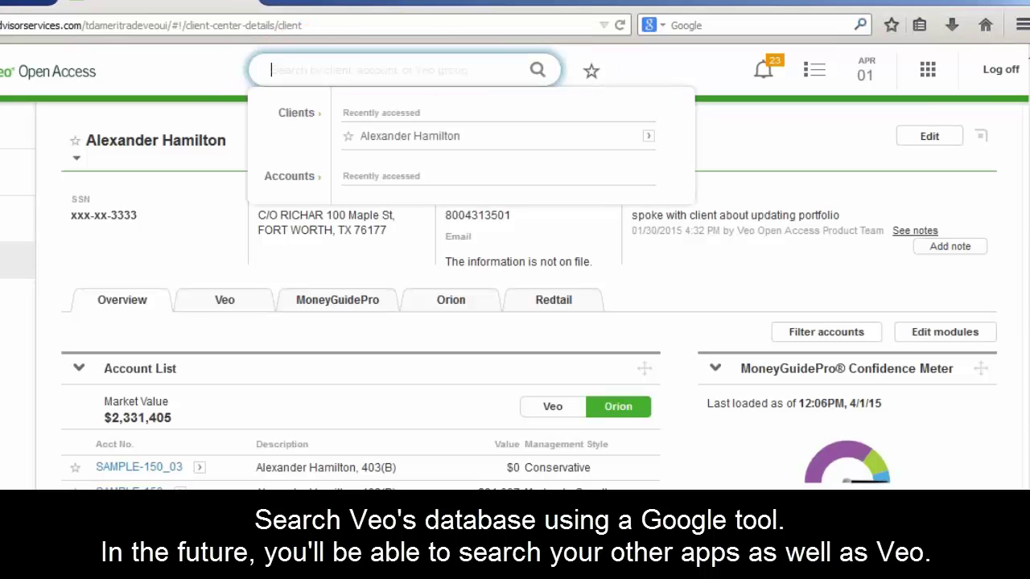
text(smith)
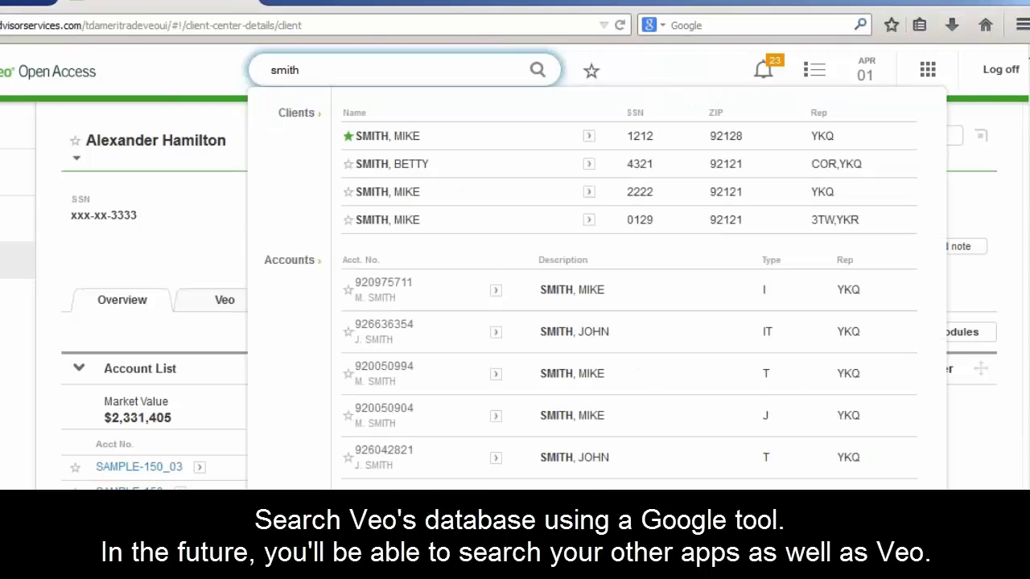
key(BackSpace)
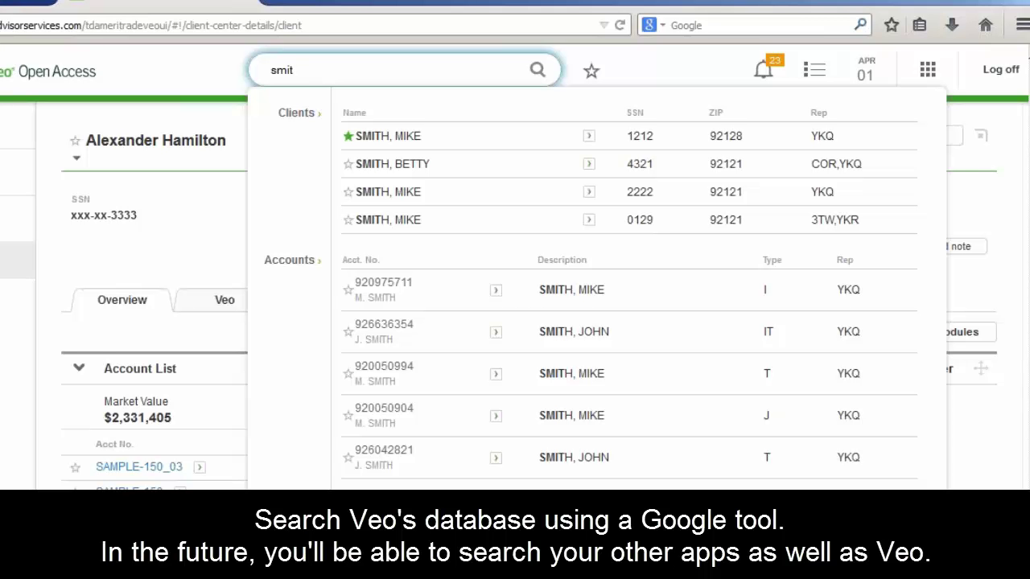
Step: Dismiss the search results, then preview and close the alerts, tasks, calendar and connected applications lists
click(660, 60)
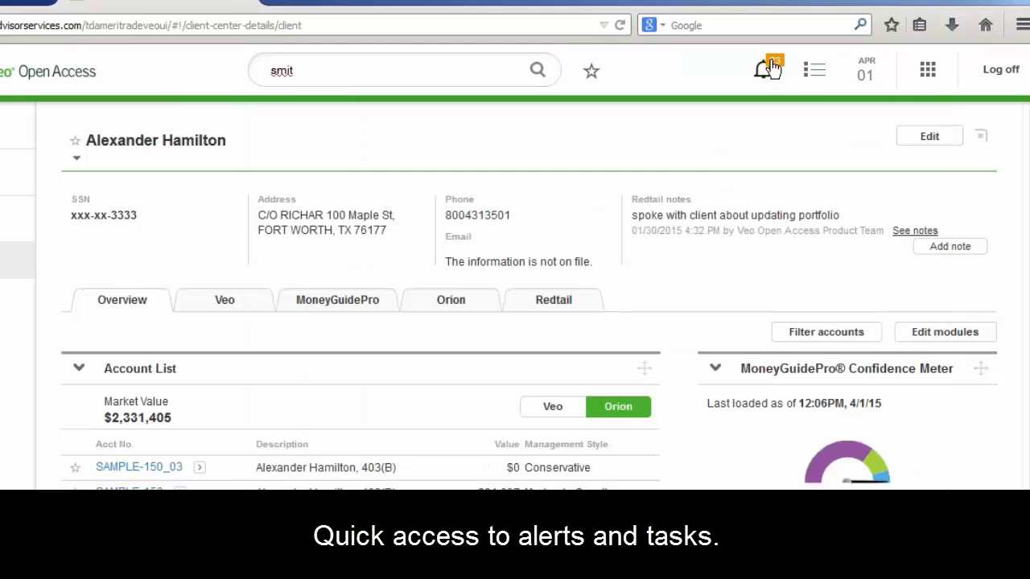
click(771, 68)
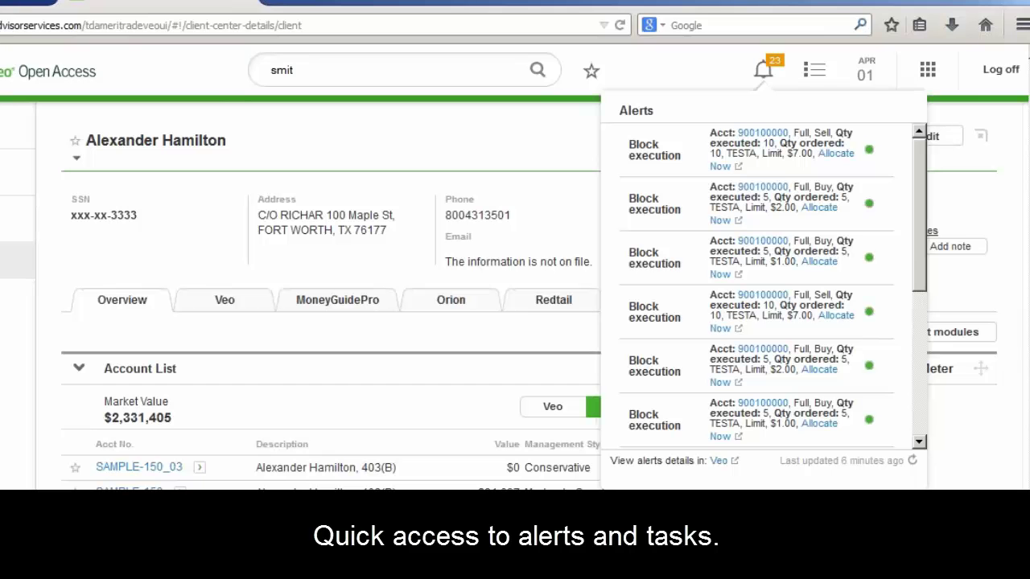
click(815, 69)
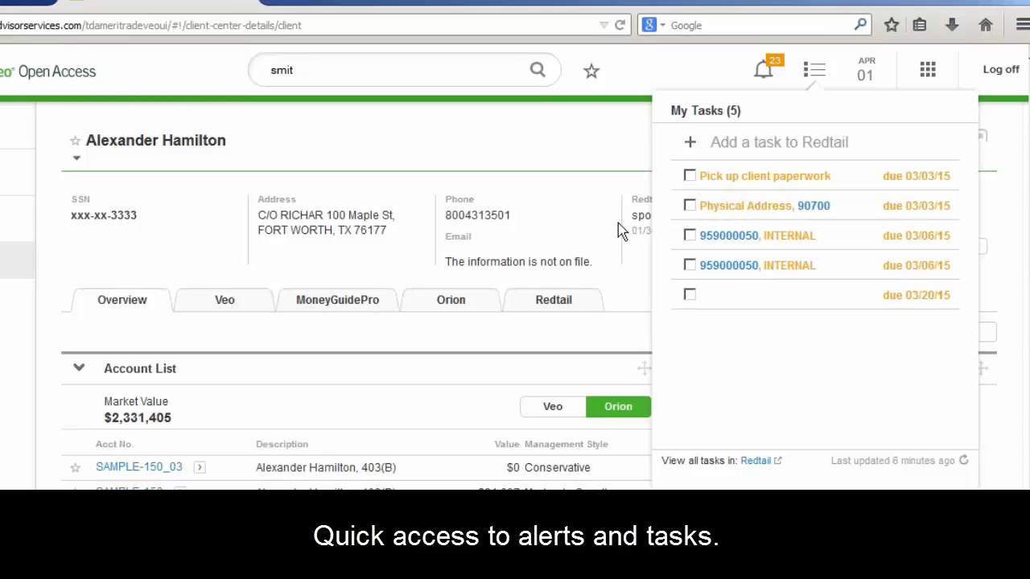
click(864, 71)
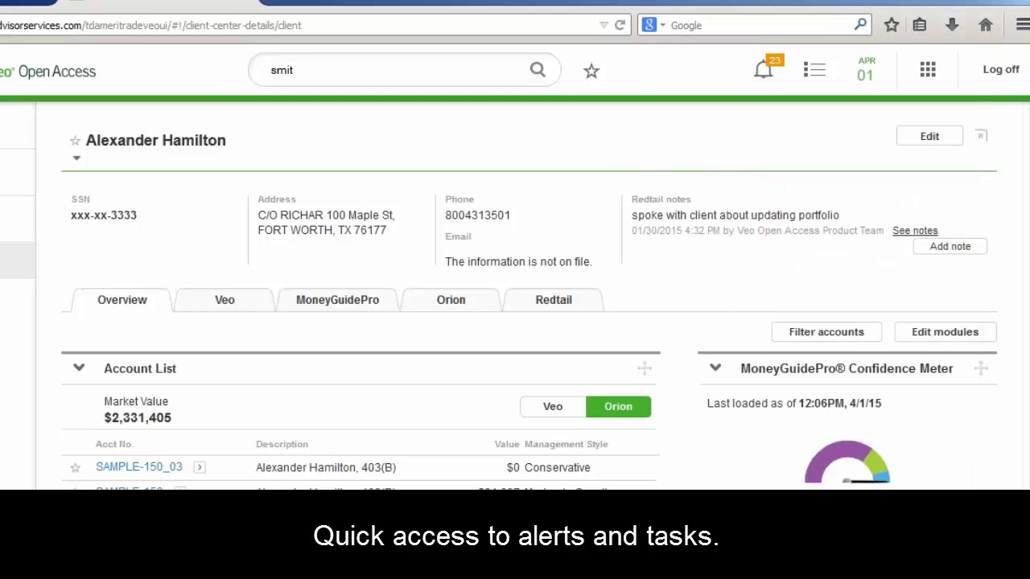
click(865, 71)
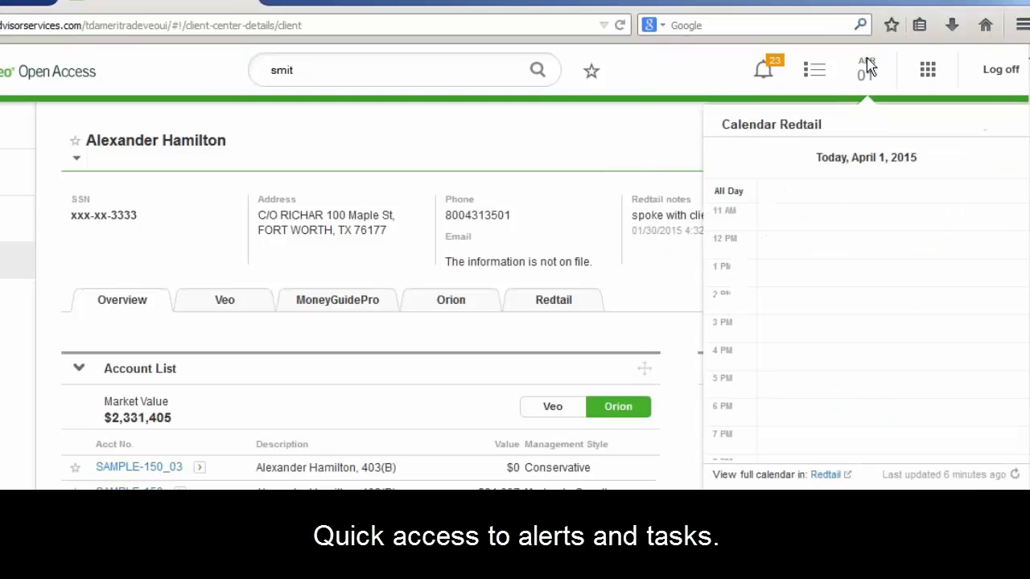
click(928, 71)
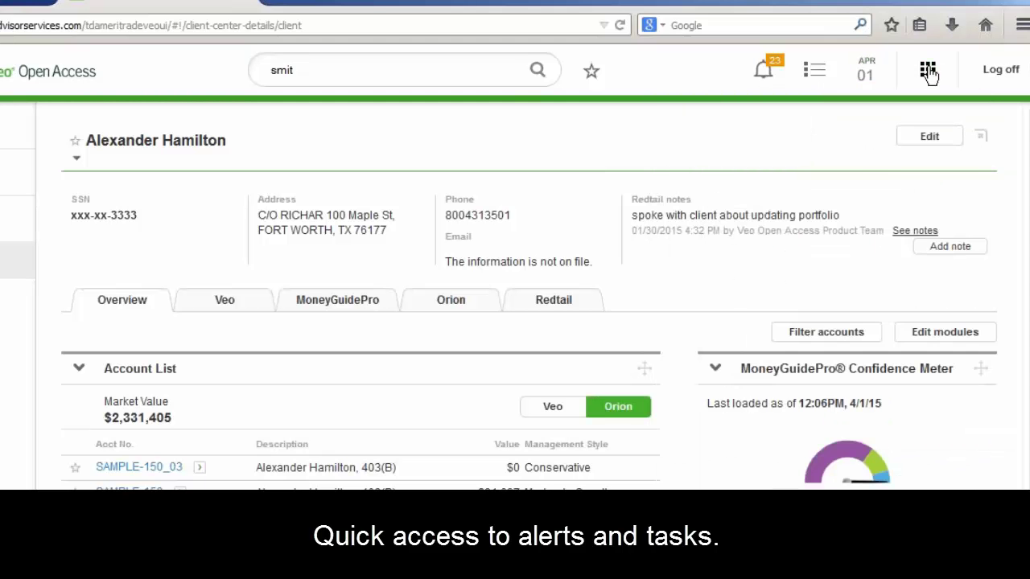
click(928, 72)
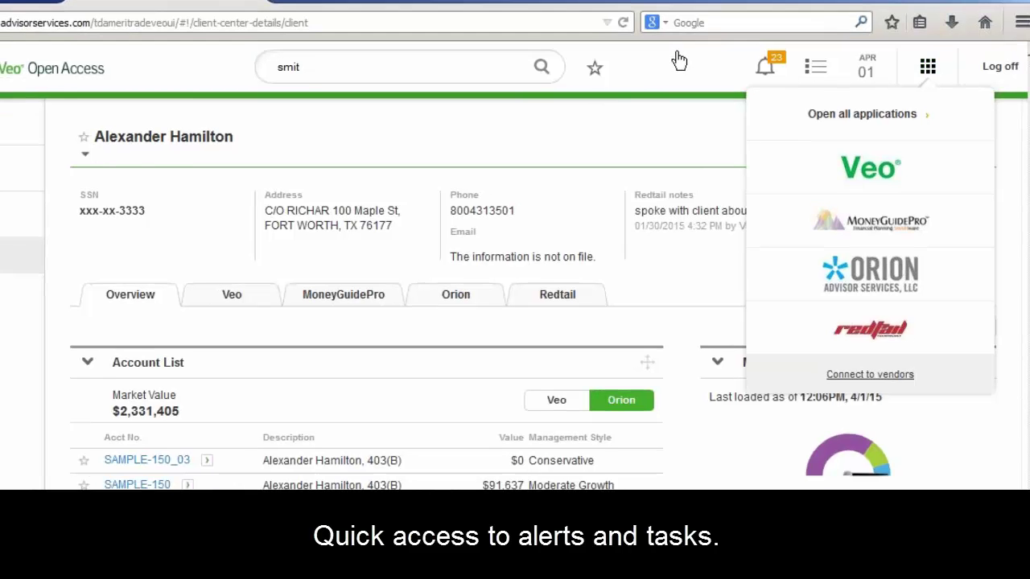
click(669, 66)
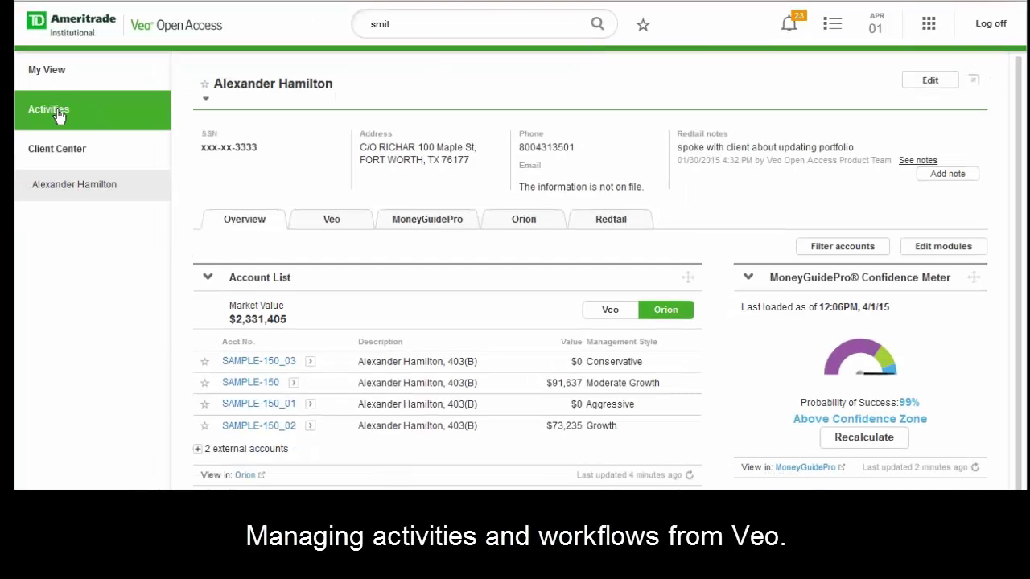
Step: On the Activities page, rearrange modules, dragging Alerts into the wide left column over Calendar Redtail
click(58, 115)
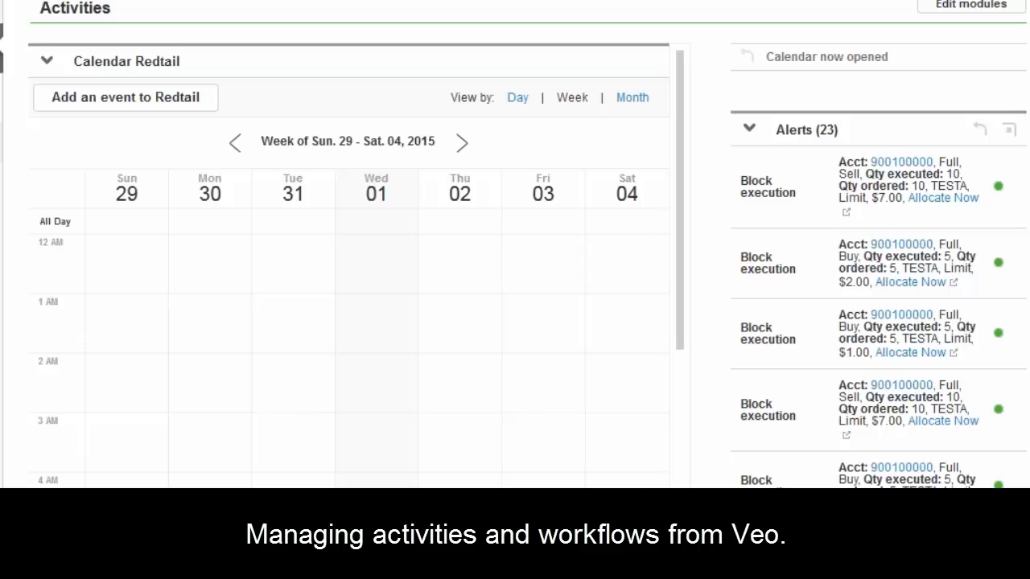
drag(885, 143, 198, 62)
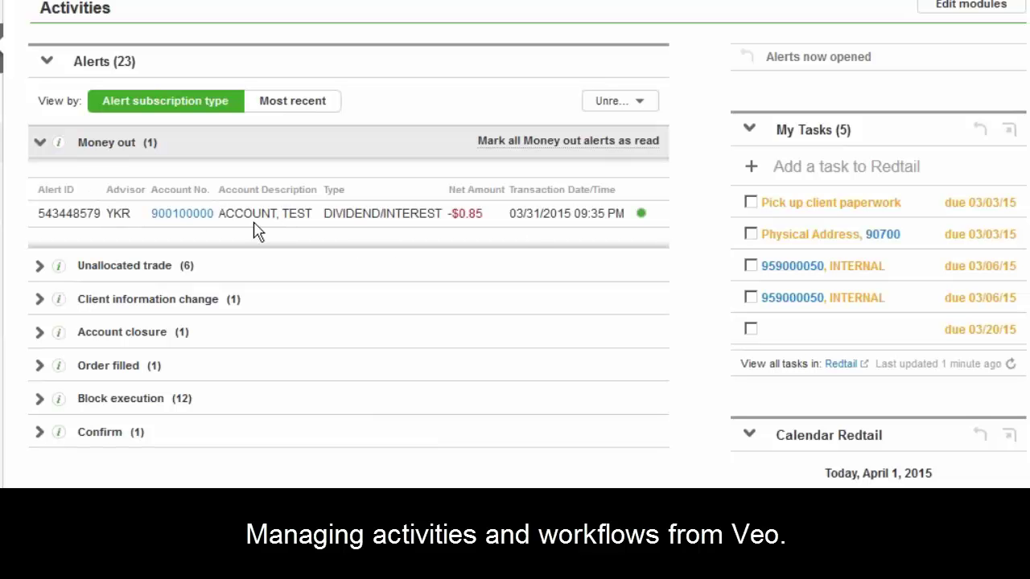
drag(175, 214, 880, 331)
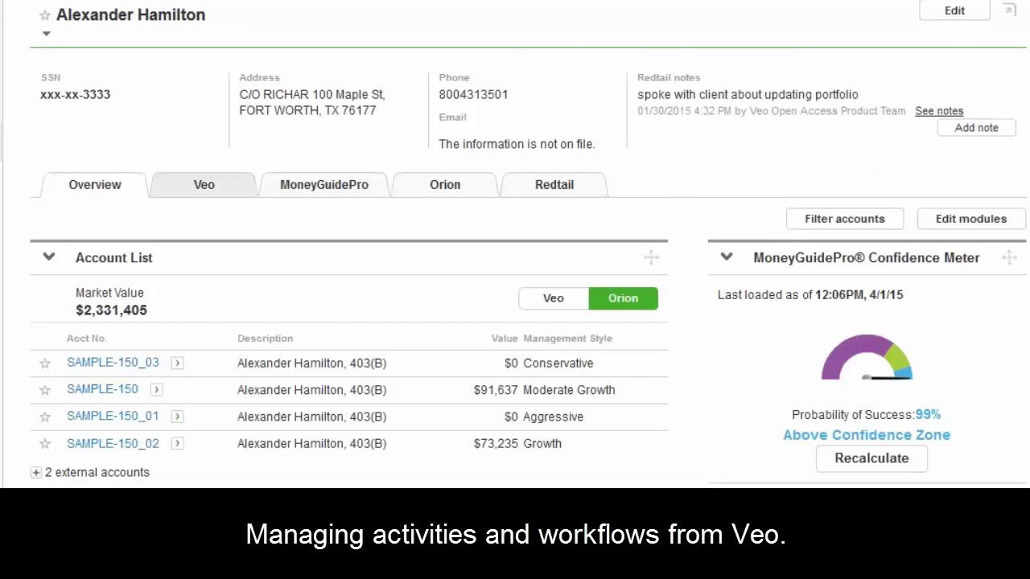
Step: Scroll through the client's account, allocation and performance panels on the Overview tab
scroll(566, 59, down, 5)
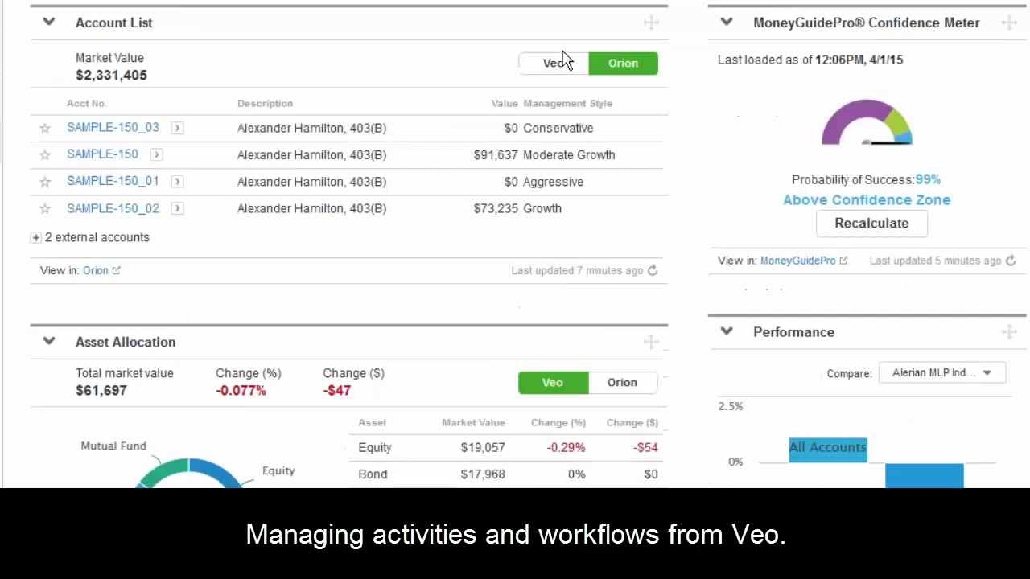
scroll(566, 59, up, 5)
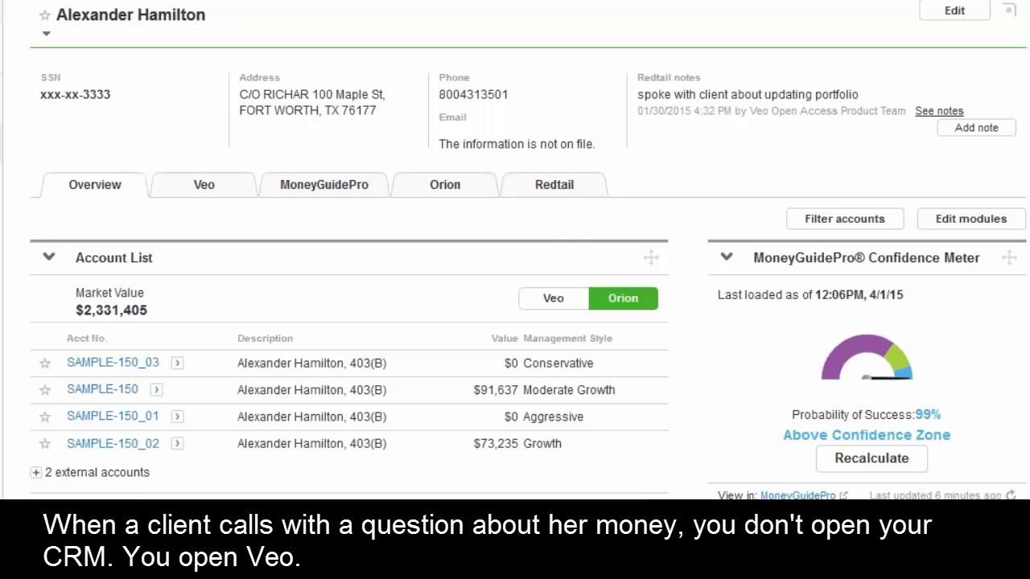
scroll(690, 494, down, 3)
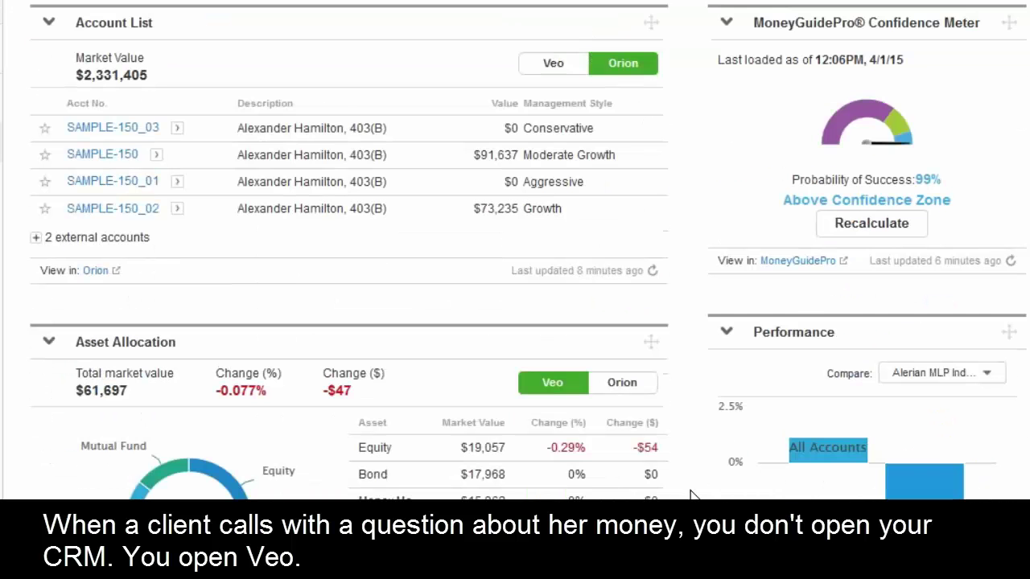
scroll(691, 494, up, 3)
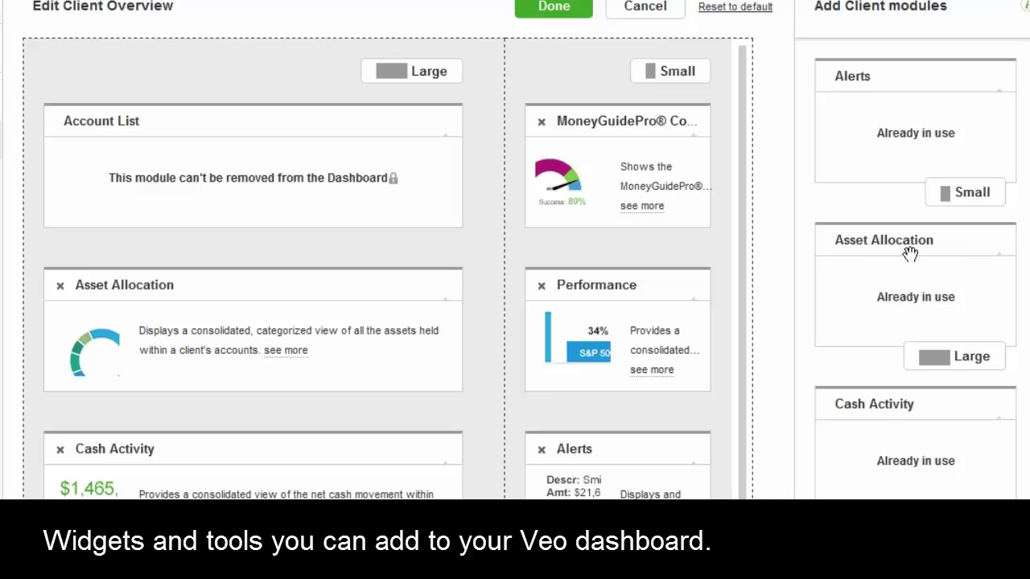
scroll(909, 255, down, 1)
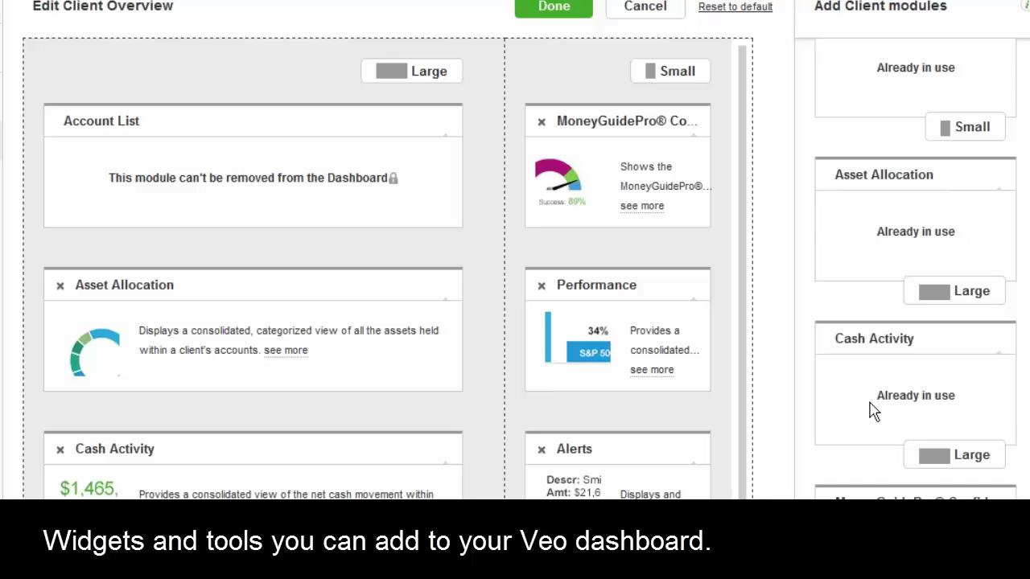
scroll(873, 410, up, 1)
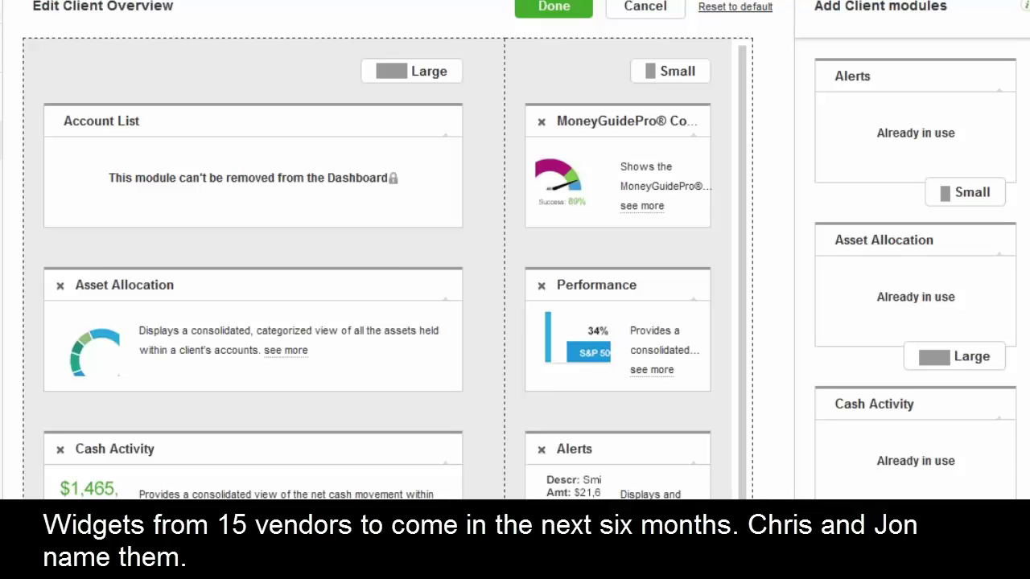
Step: Cancel the Edit Client Overview editor, discarding the module layout changes
click(670, 6)
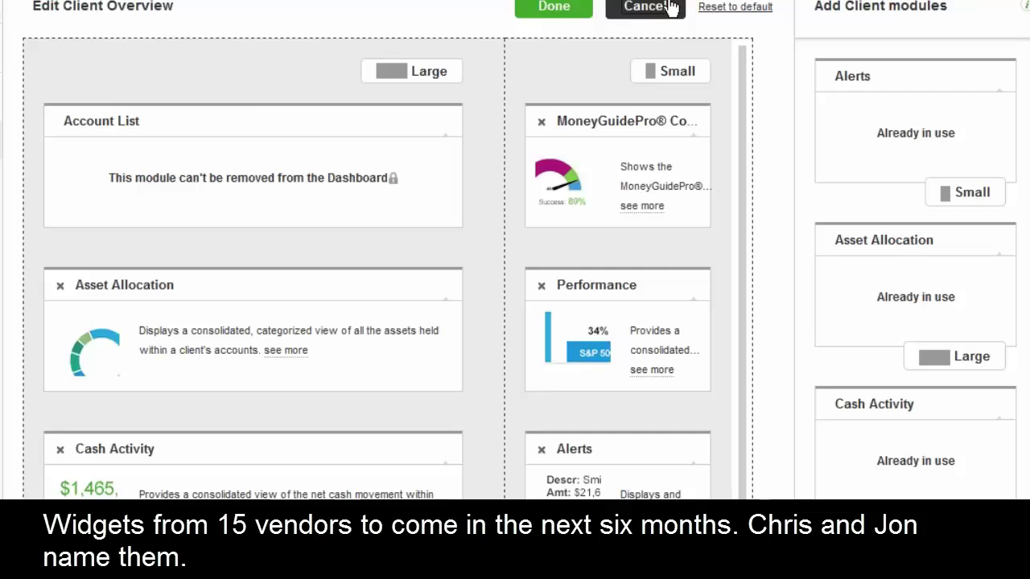